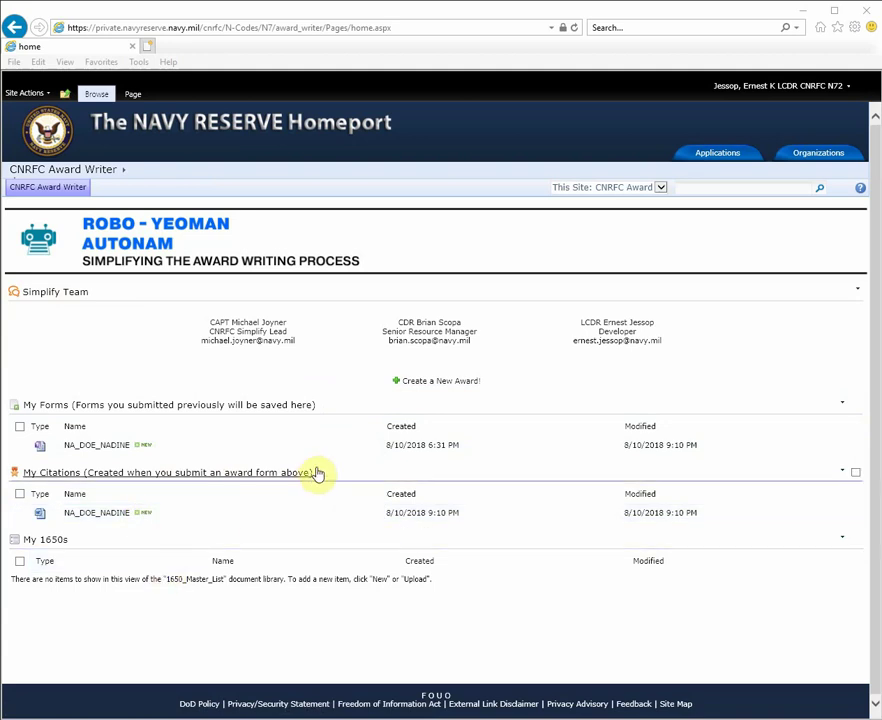
Start a new award form with the 'Create a New Award!' link
left_click(427, 388)
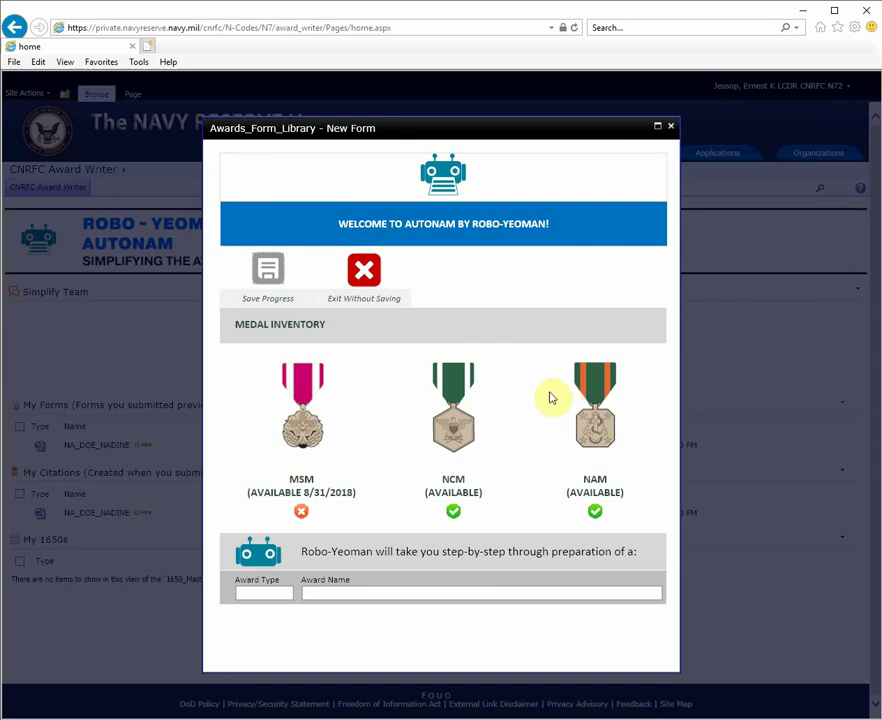
Pick the Navy Achievement Medal (NA) from the Medal Inventory
left_click(578, 404)
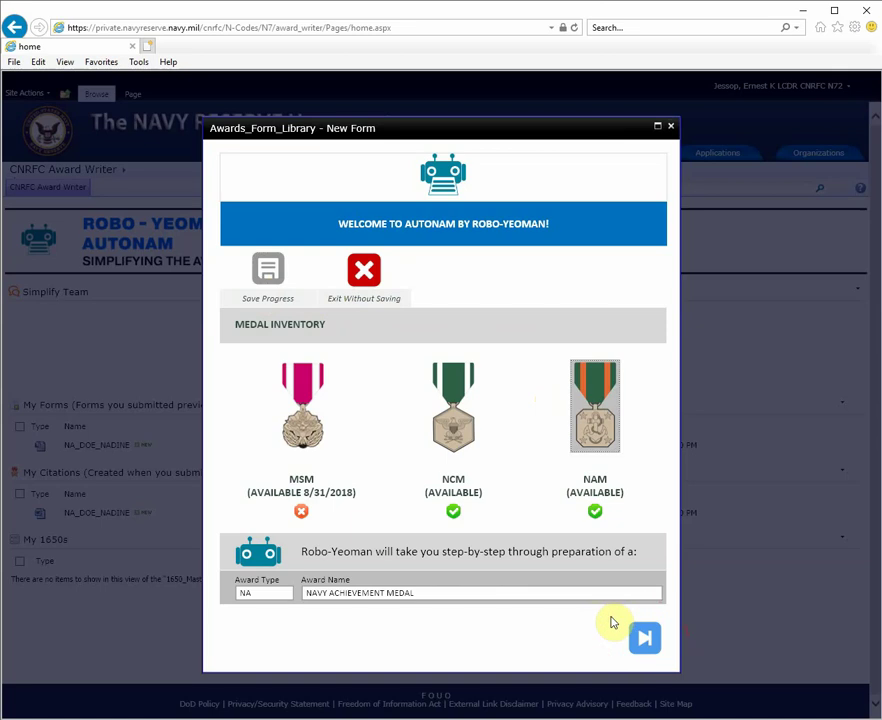
Set the award number to 1 (FIRST AWARD)
left_click(645, 636)
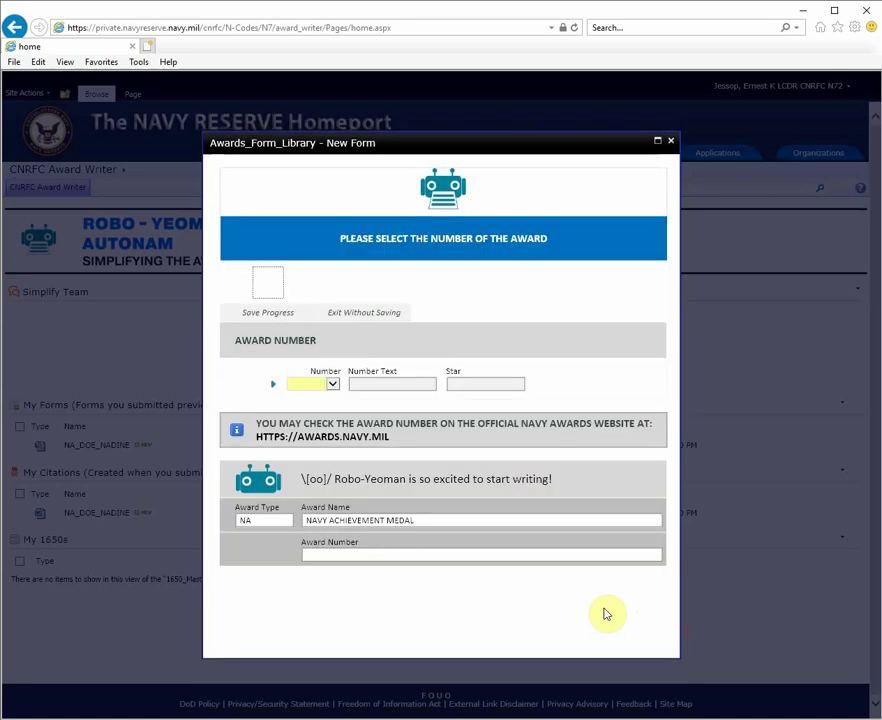
left_click(332, 384)
left_click(316, 396)
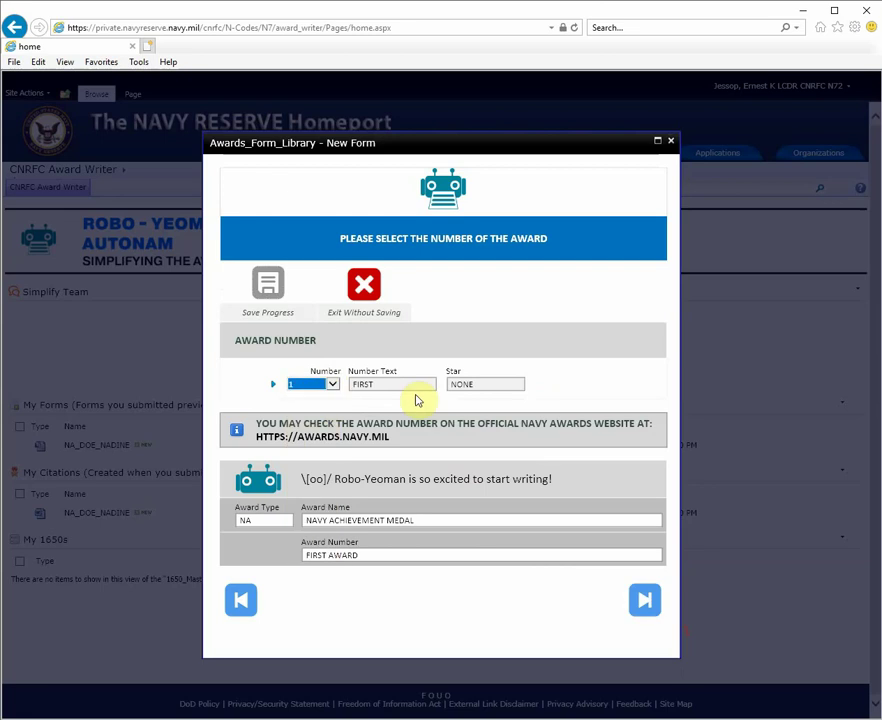
Set the rank to FIRST CLASS and the rating to BOATSWAIN'S MATE (BM)
left_click(643, 601)
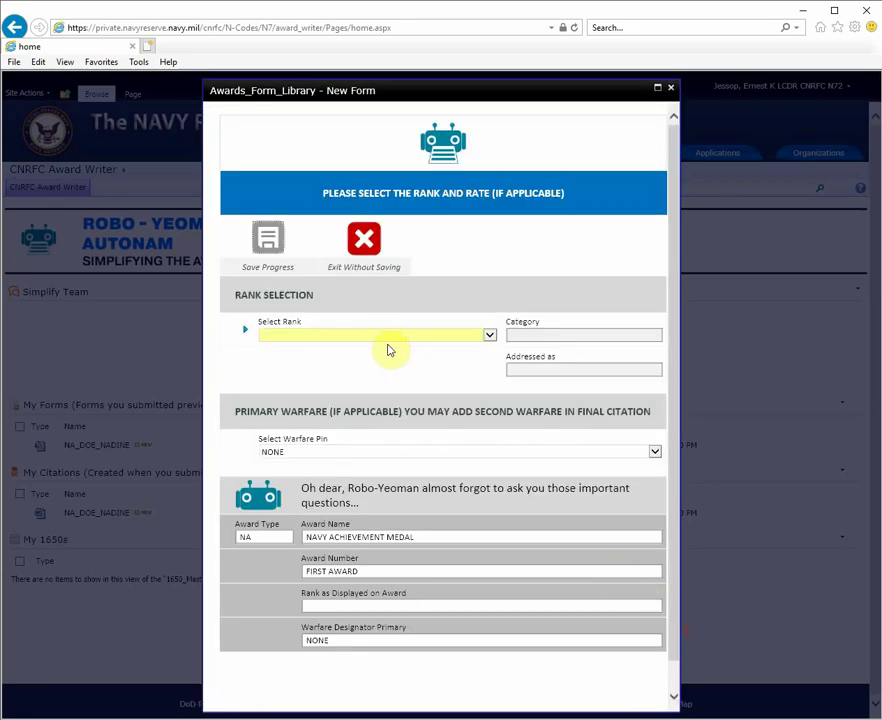
left_click(385, 337)
left_click(288, 389)
left_click(320, 460)
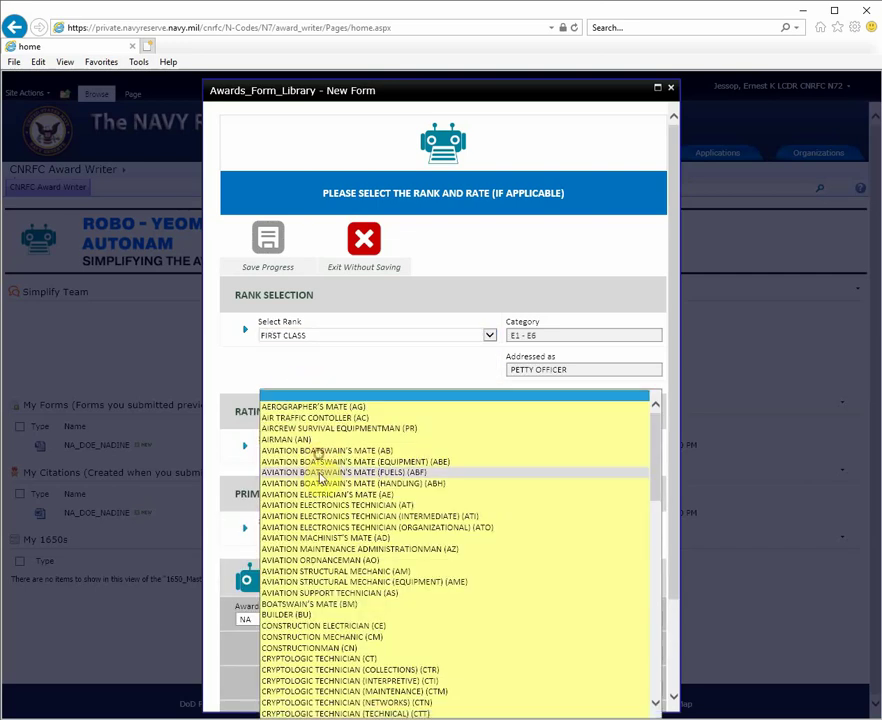
left_click(306, 605)
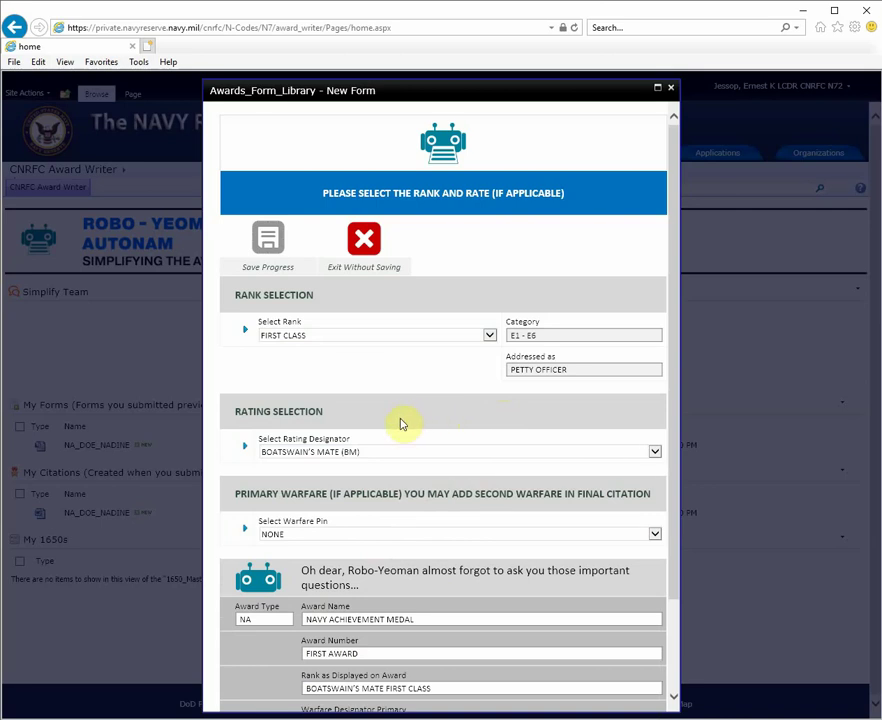
scroll(400, 424, "down", 2)
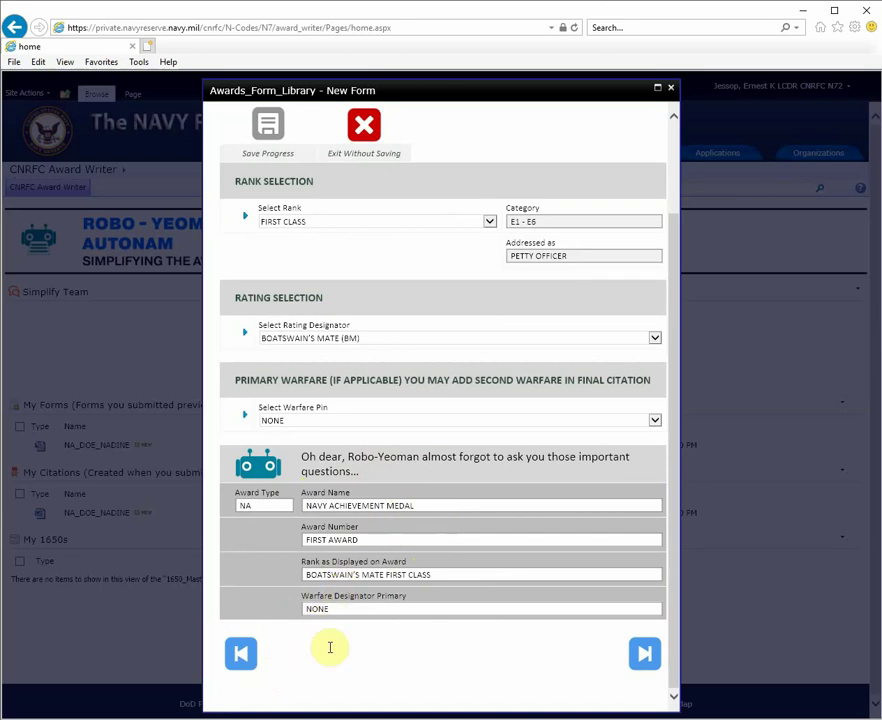
Enter the awardee's first and last name and set sex to FEMALE
left_click(645, 653)
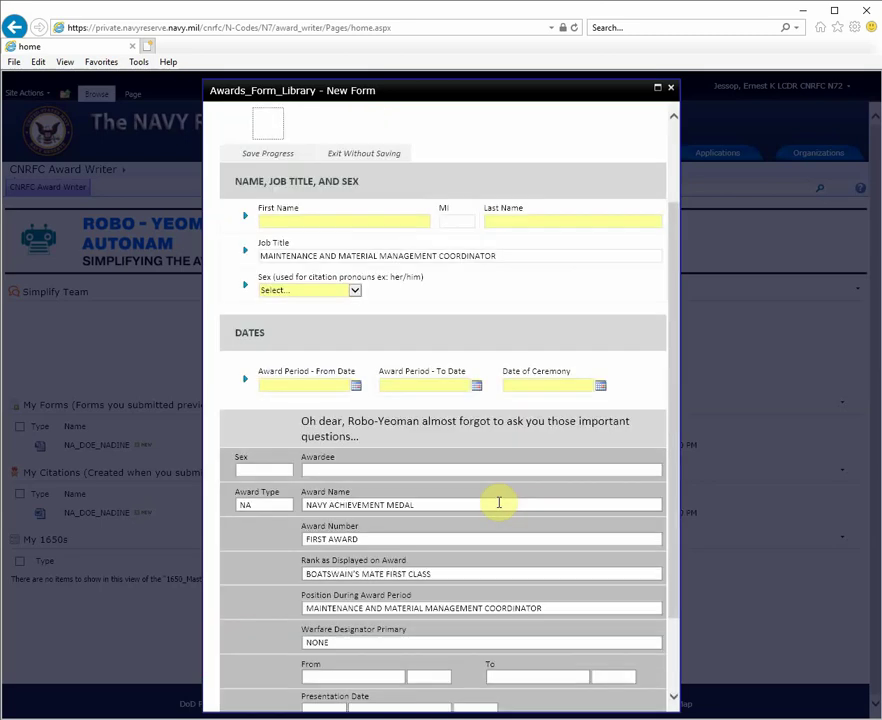
left_click(366, 220)
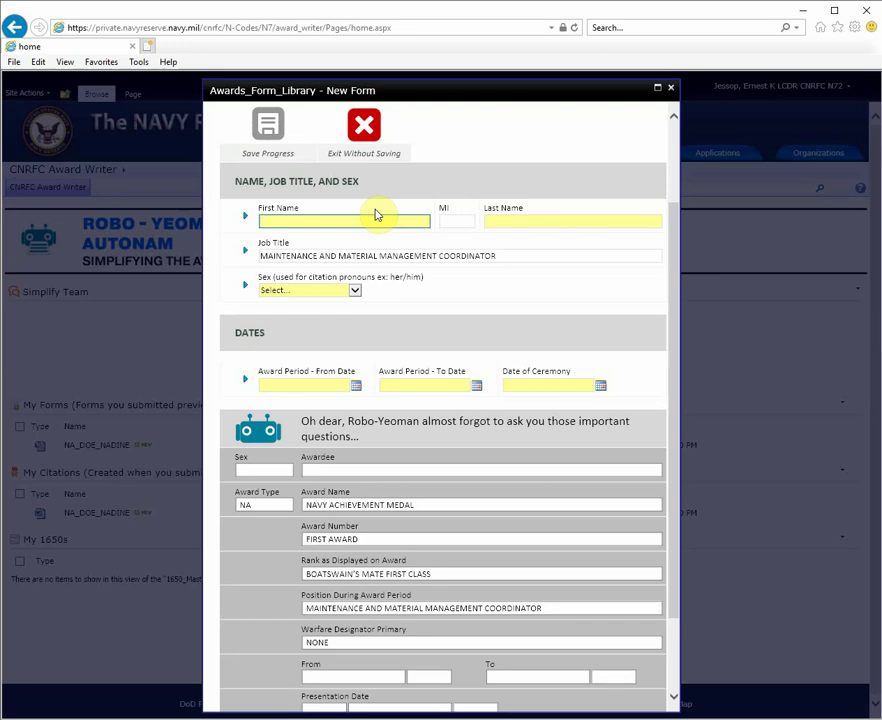
type("jane")
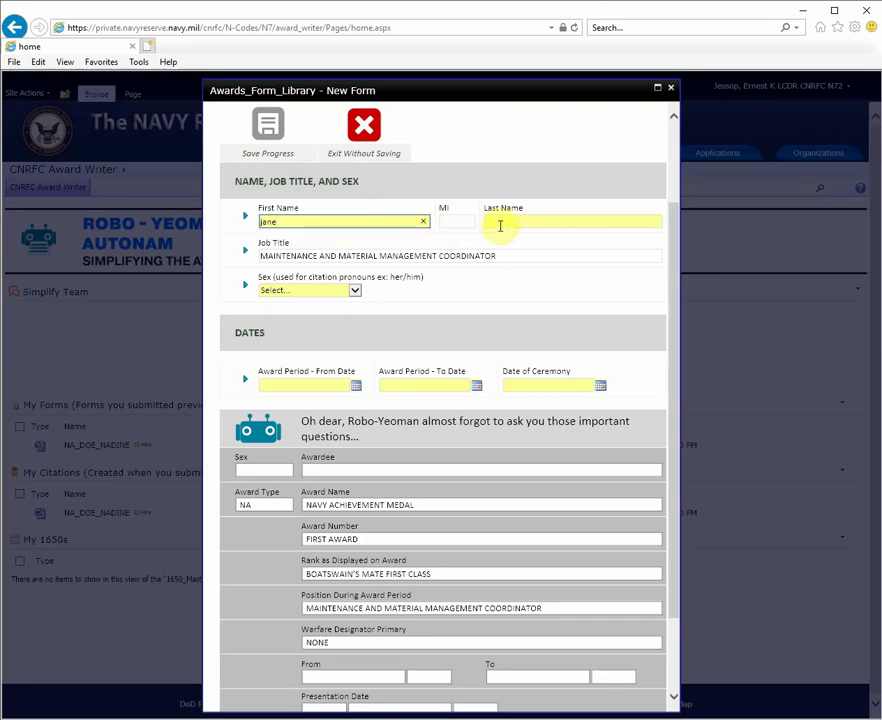
left_click(502, 222)
type("doe")
left_click(288, 291)
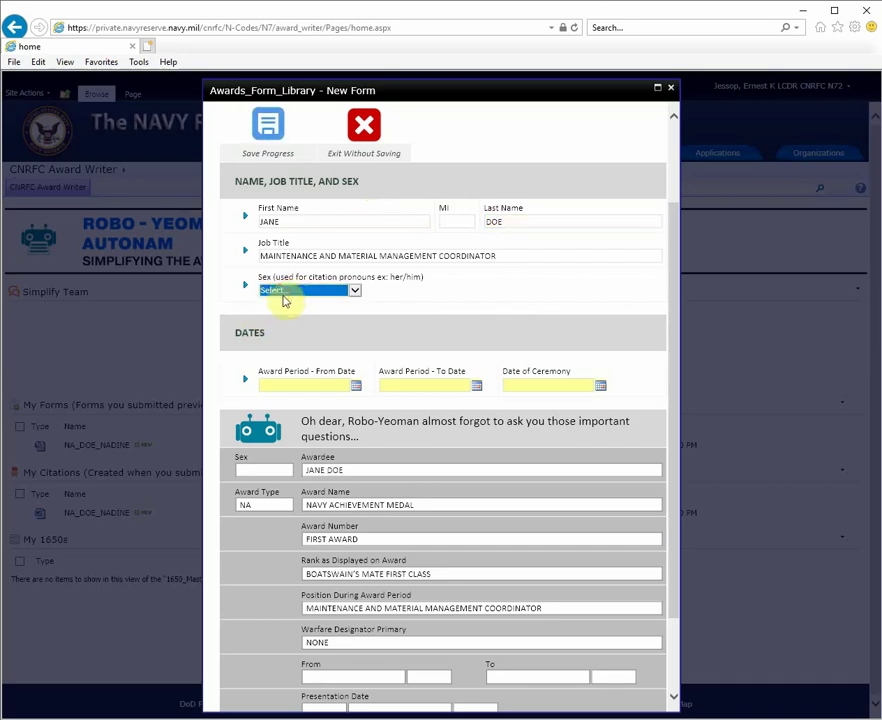
left_click(290, 290)
left_click(276, 301)
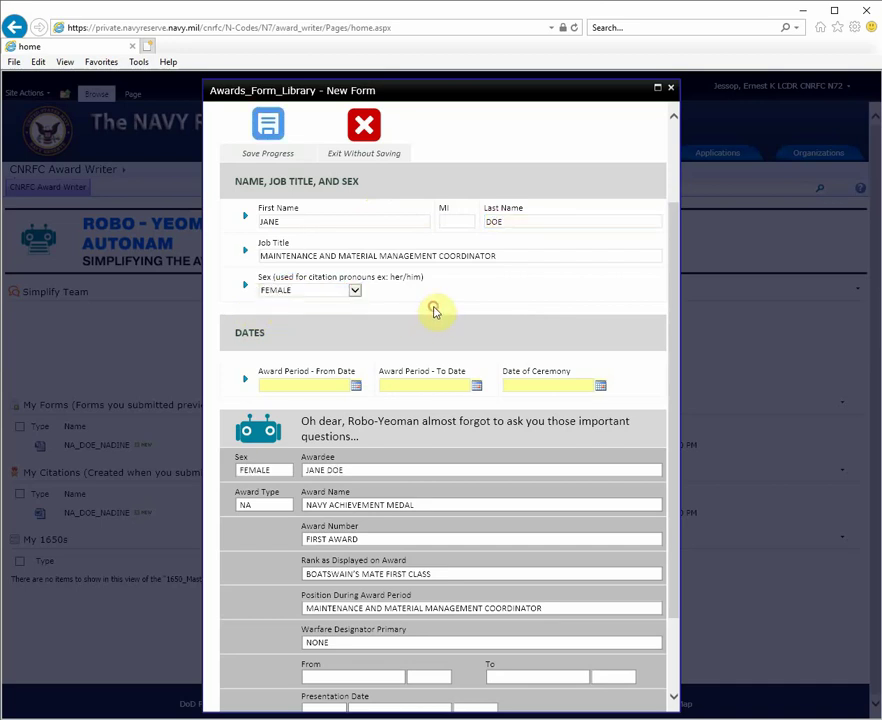
scroll(429, 305, "up", 2)
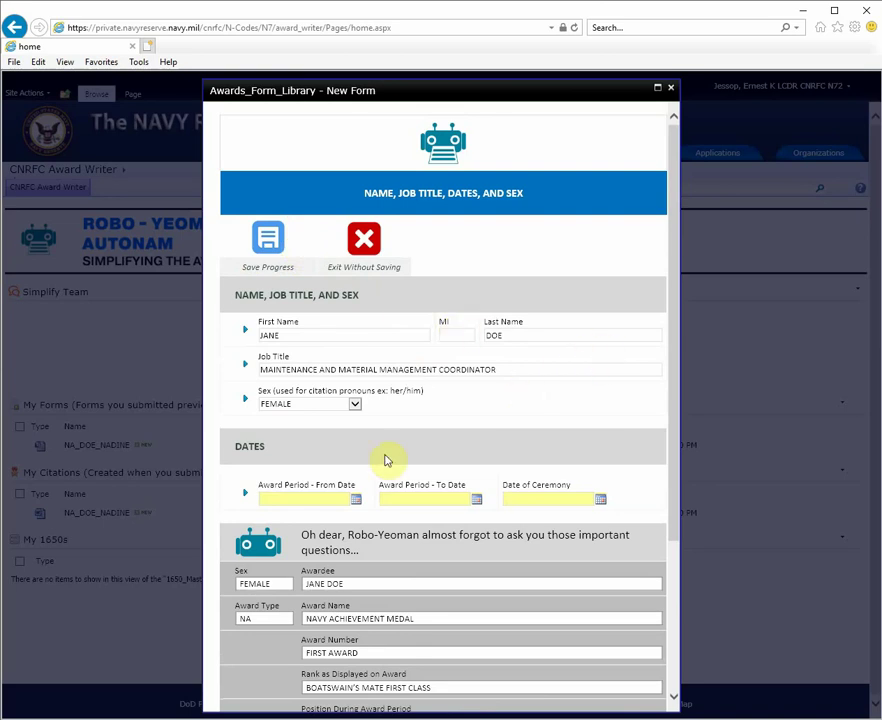
Enter award period 1/1/2018 to 8/1/2018 and ceremony date 8/15/2018, then continue
left_click(309, 498)
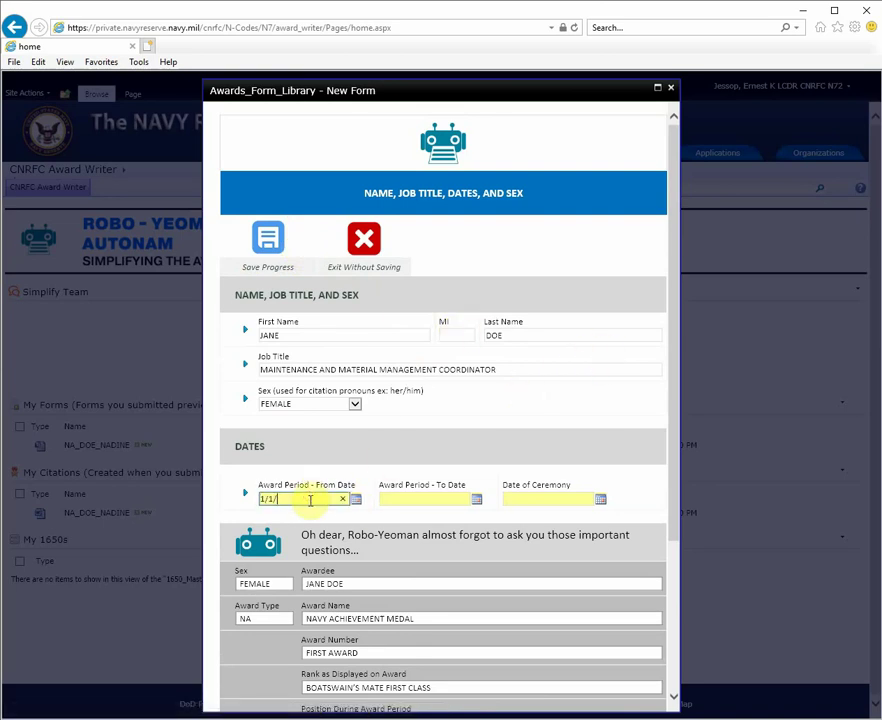
left_click(395, 497)
type("8/1/2018")
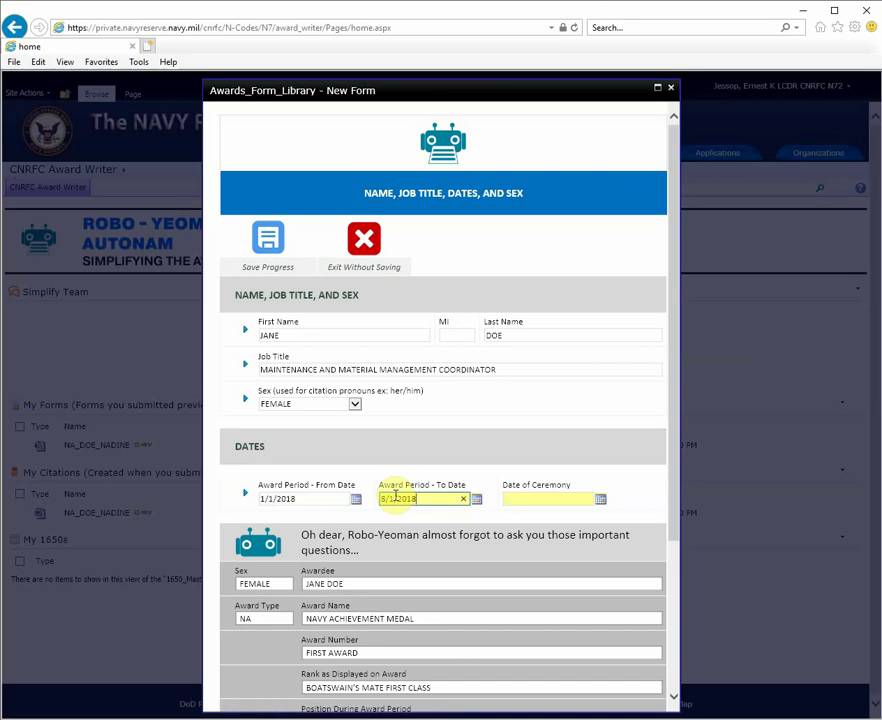
left_click(511, 504)
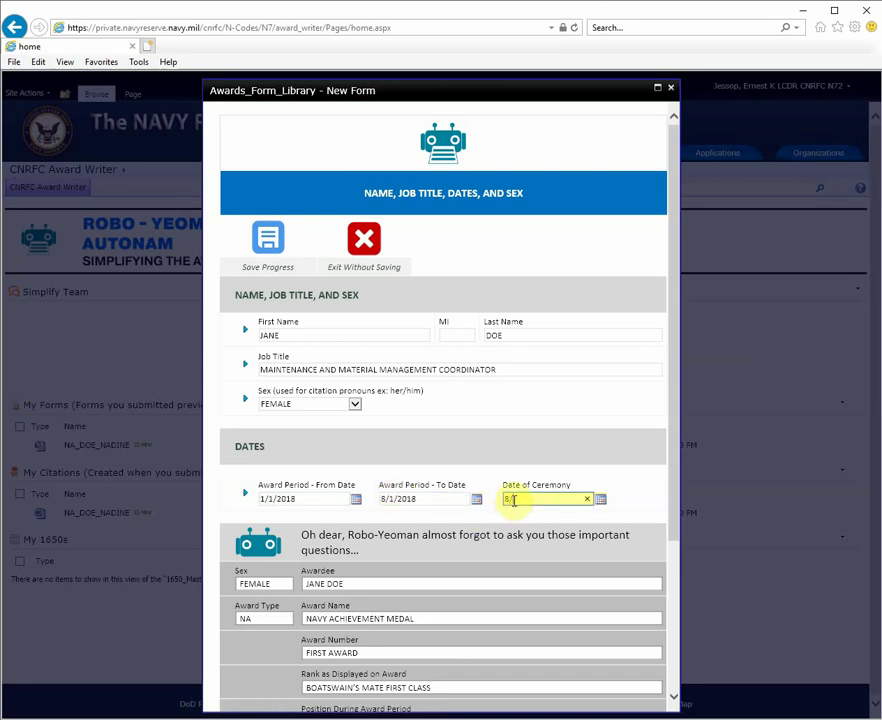
type("8/15/2018")
left_click(626, 448)
scroll(630, 480, "down", 3)
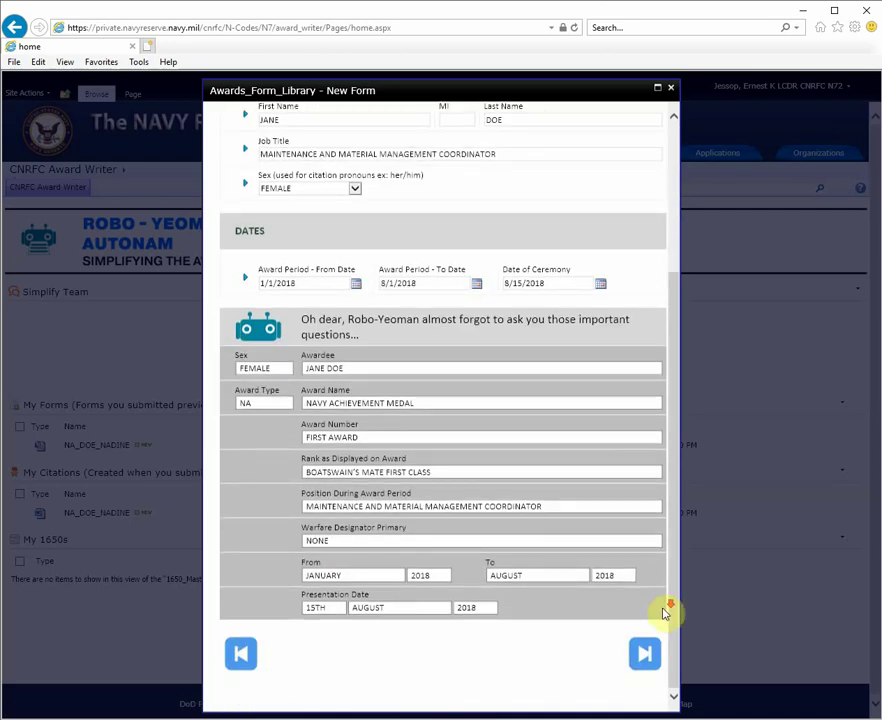
left_click(645, 653)
Advance past Awarding Authority to the Introduction, Body and Closing citation fields
scroll(545, 450, "up", 3)
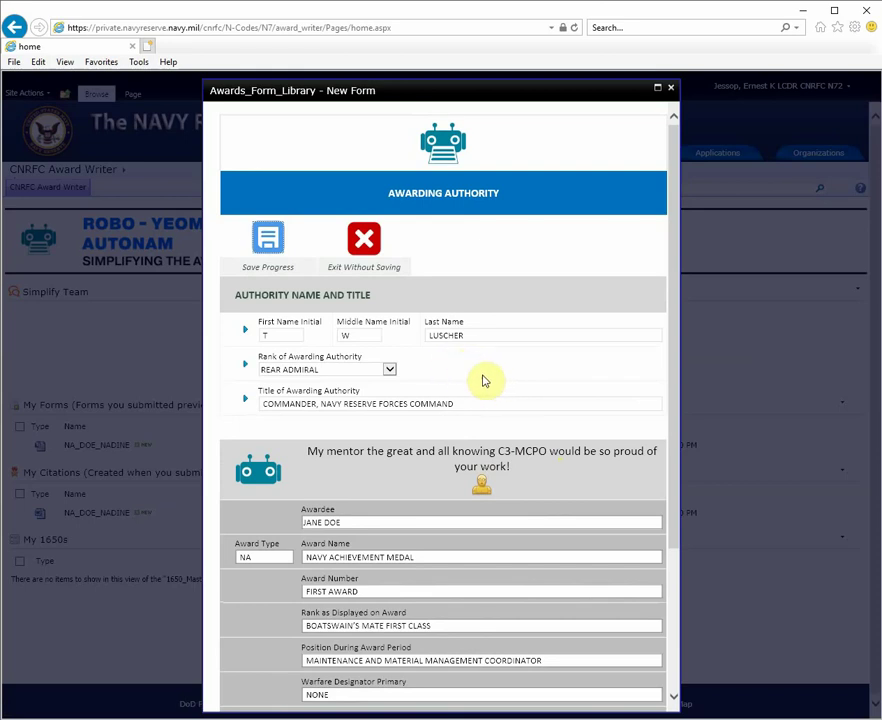
scroll(520, 430, "down", 3)
left_click(646, 652)
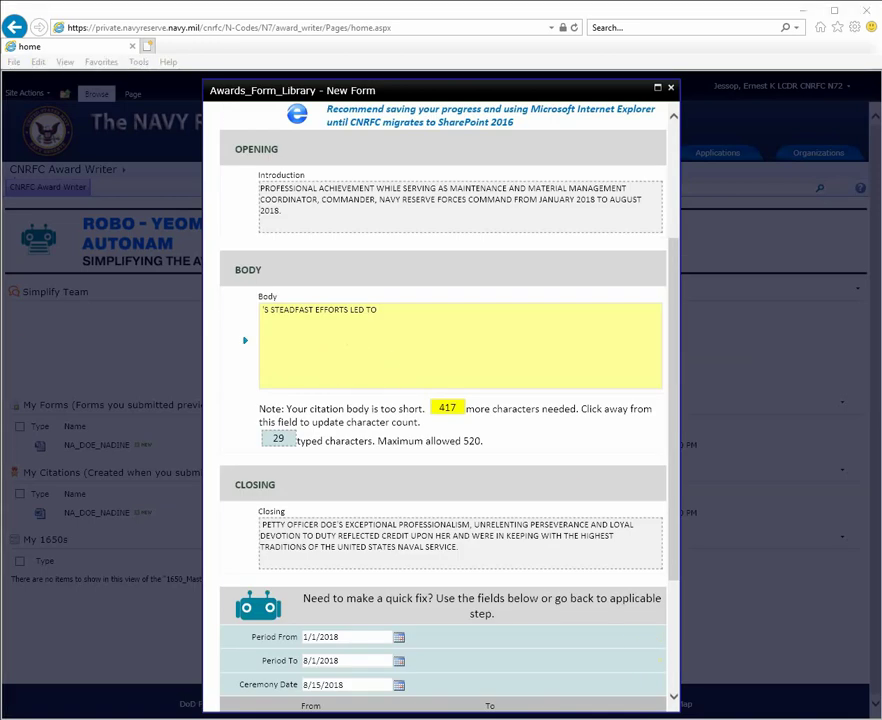
Replace the short citation body with a pasted Lorem ipsum paragraph
left_click_drag(394, 309, 240, 291)
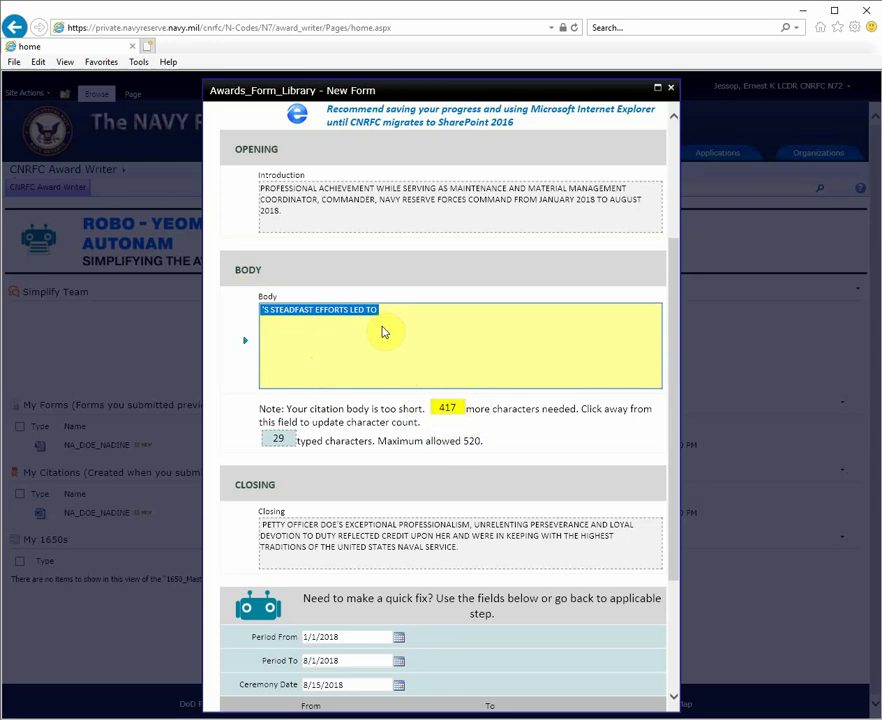
type("Lorem ipsum dolor sit amet, consectetur adipiscing elit, sed do eiusmod tempor incididunt ut labore et dolore magna aliqua. Ut enim ad minim veniam, quis nostrud exercitation ullamco laboris nisi ut aliquip ex ea commodo consequat. Duis aute irure dolor in reprehenderit in voluptate velit esse cillum dolore eu fugiat nulla pariatur. Excepteur sint occaecat cupidatat non proident, sunt in culpa qui officia deserunt mollit anim id est laborum.")
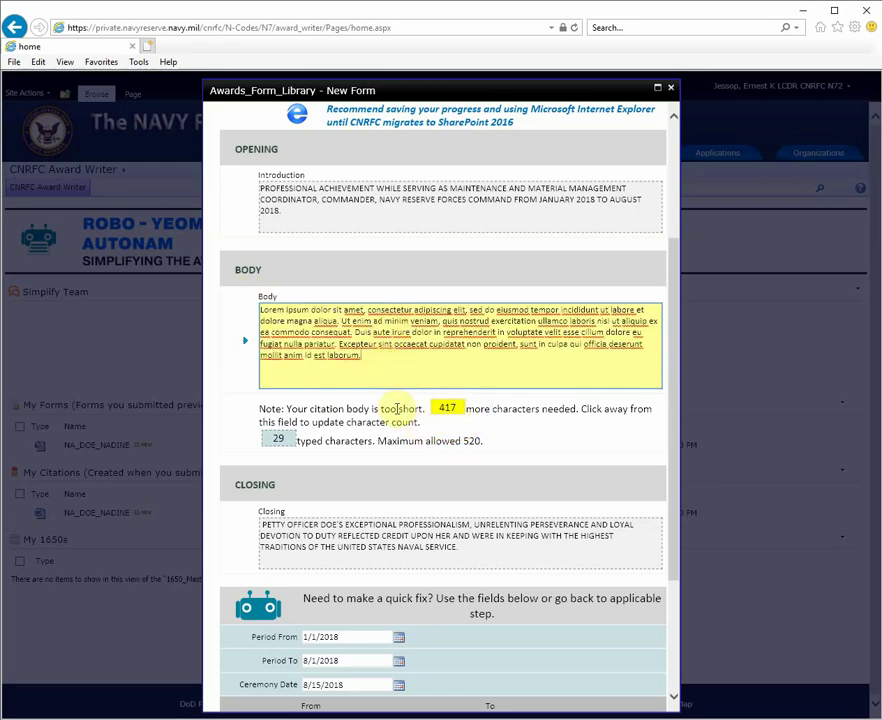
left_click(386, 547)
left_click(452, 412)
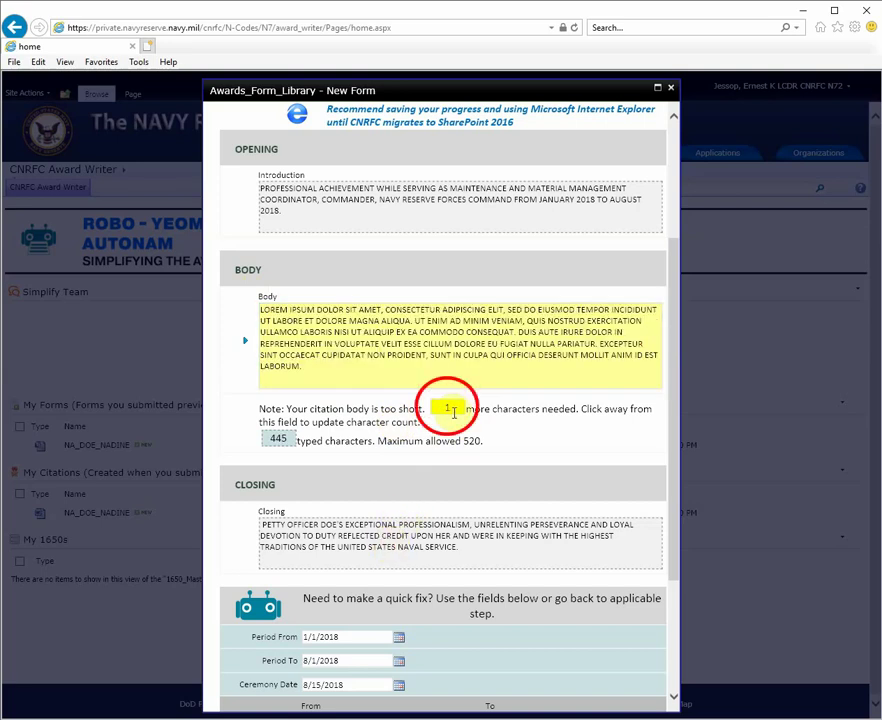
Append 'A' after LABORUM. to reach 446 characters and go to Review
left_click(306, 368)
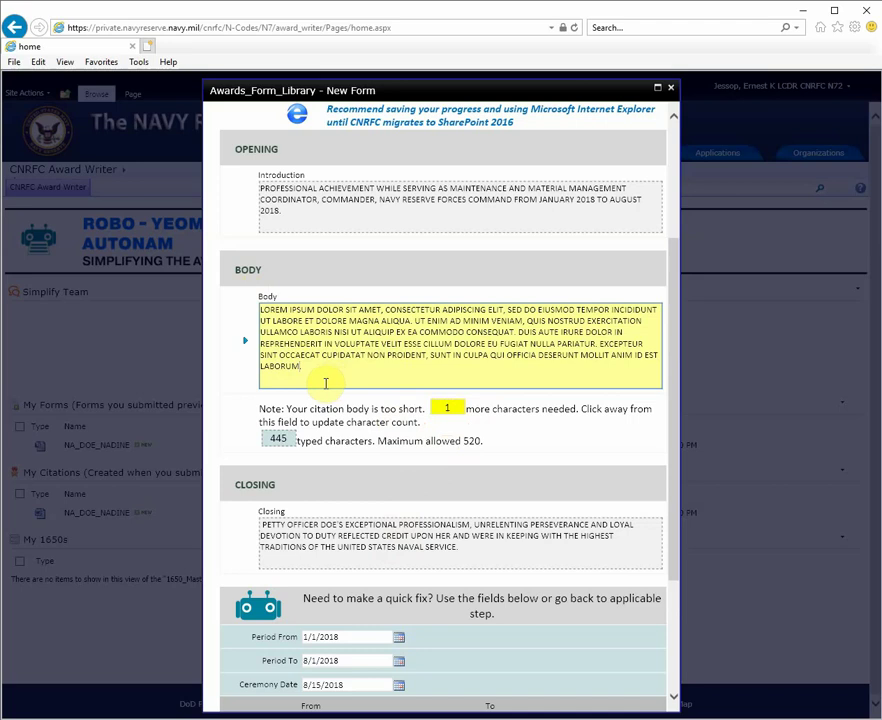
type("A")
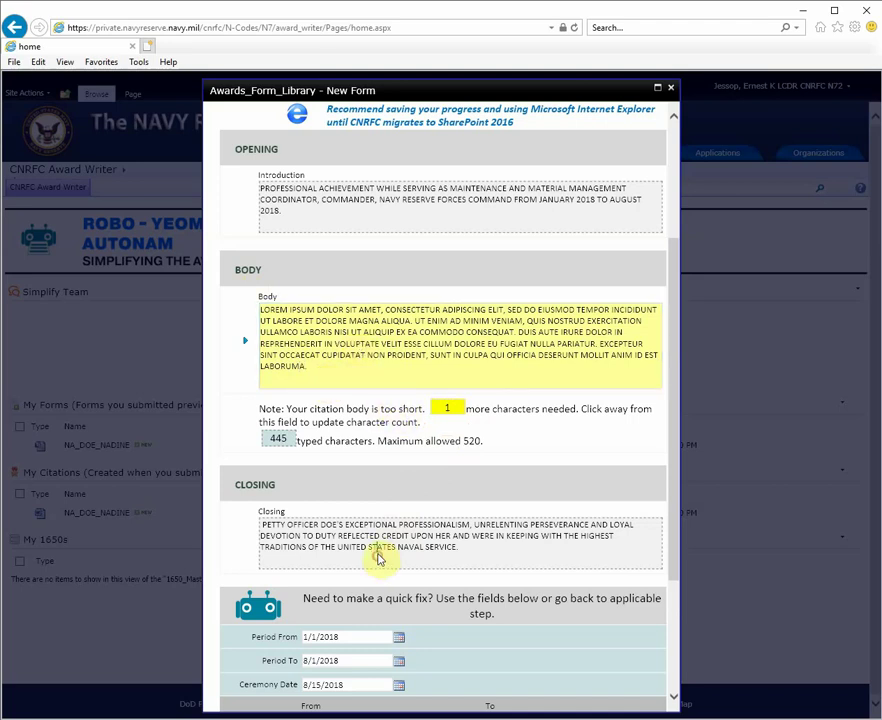
left_click(382, 555)
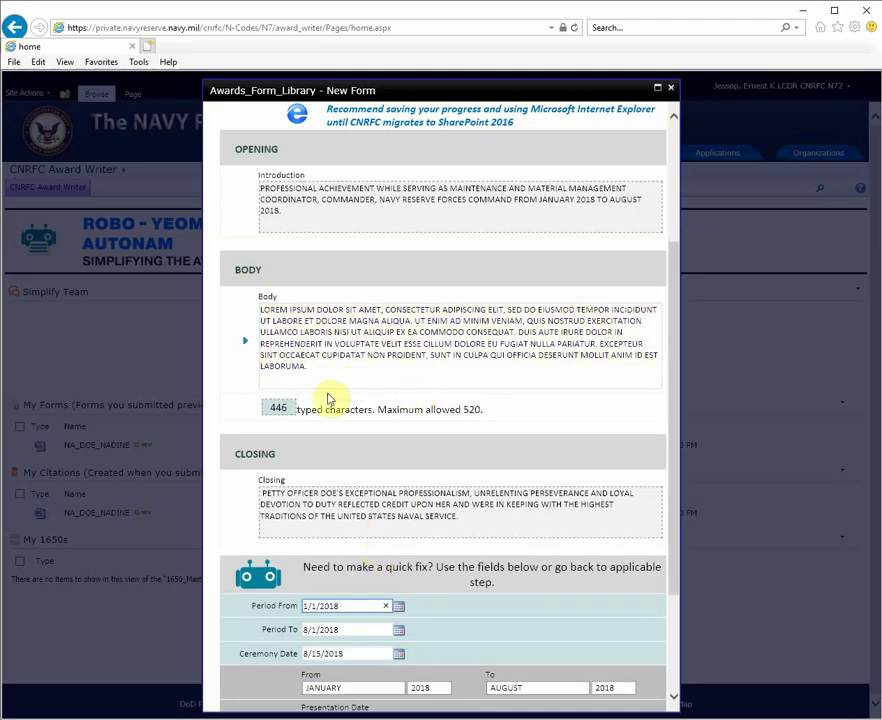
left_click(281, 407)
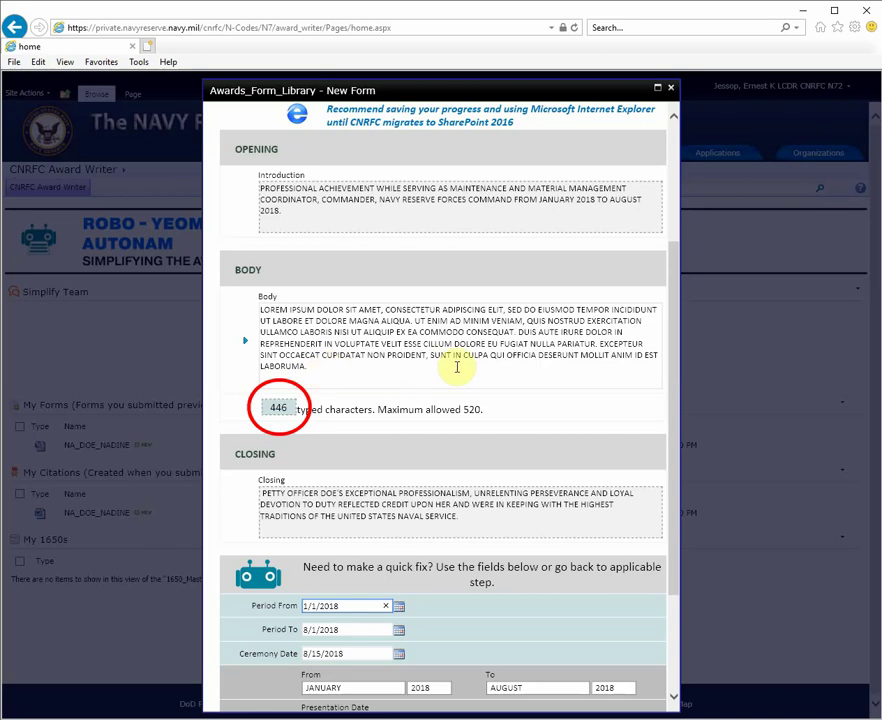
scroll(455, 364, "down", 3)
left_click(642, 654)
scroll(478, 355, "up", 3)
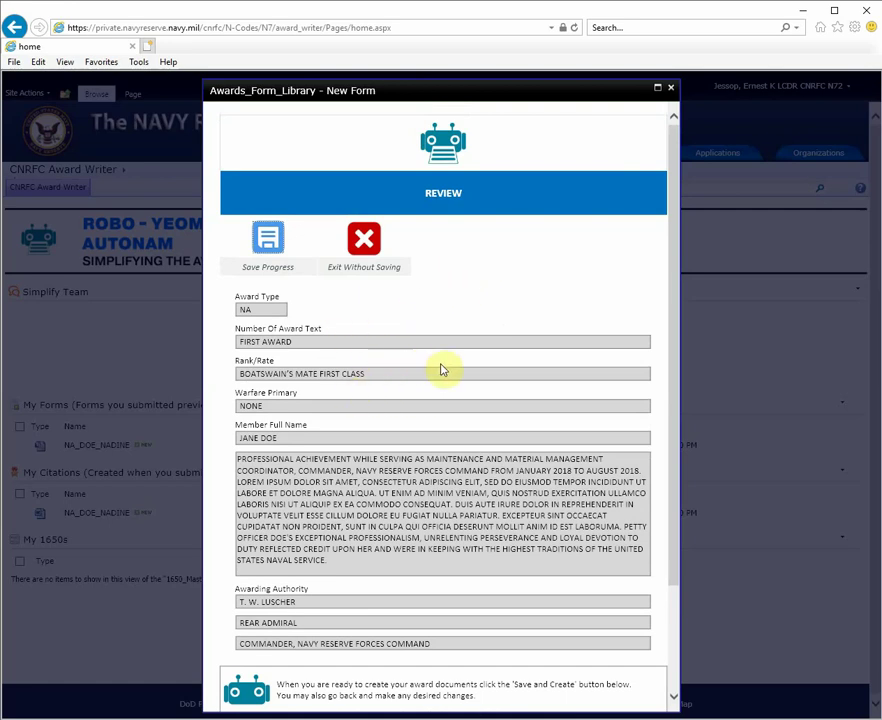
Review the NAM entries and submit them with Save and Create Award
scroll(410, 364, "down", 3)
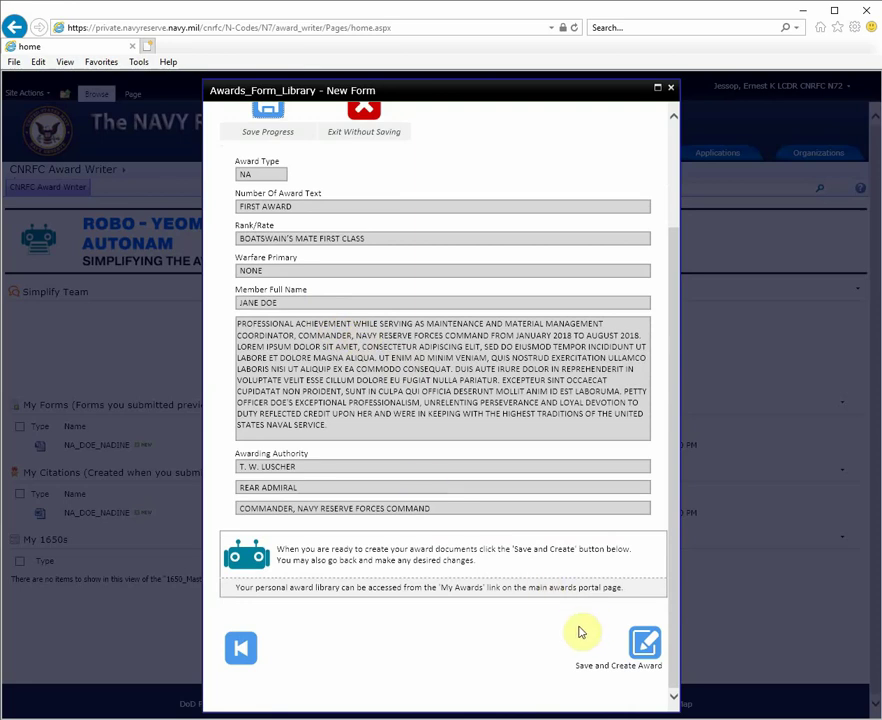
left_click(639, 658)
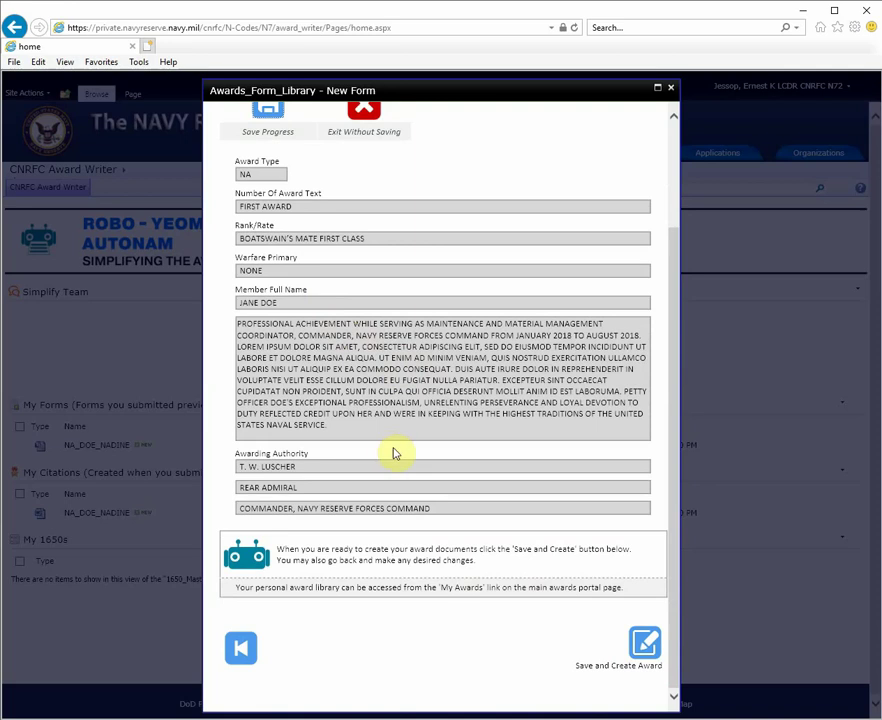
scroll(393, 453, "up", 2)
scroll(393, 474, "down", 3)
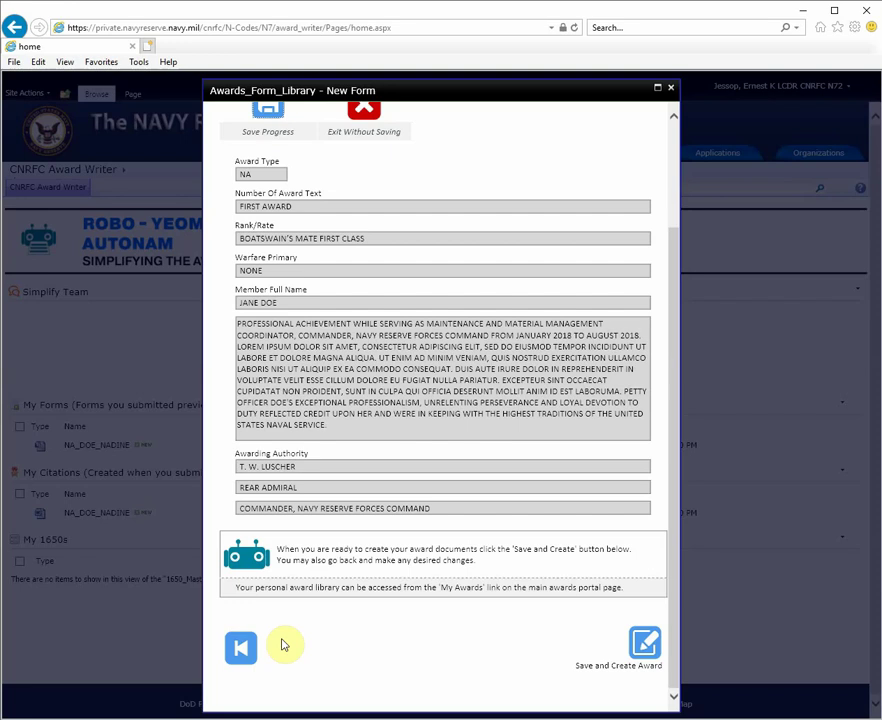
left_click(636, 650)
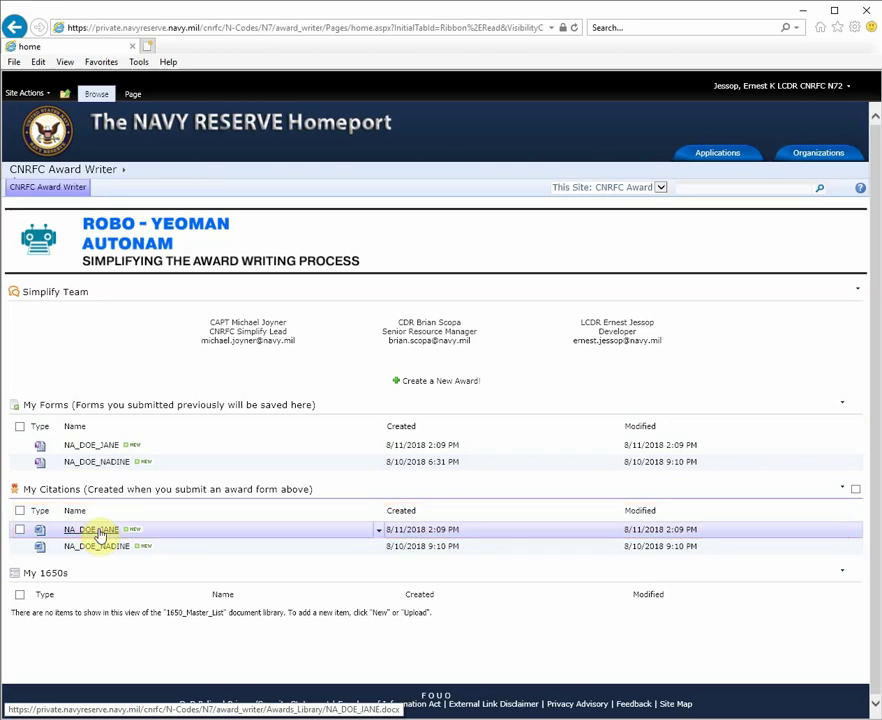
left_click(100, 536)
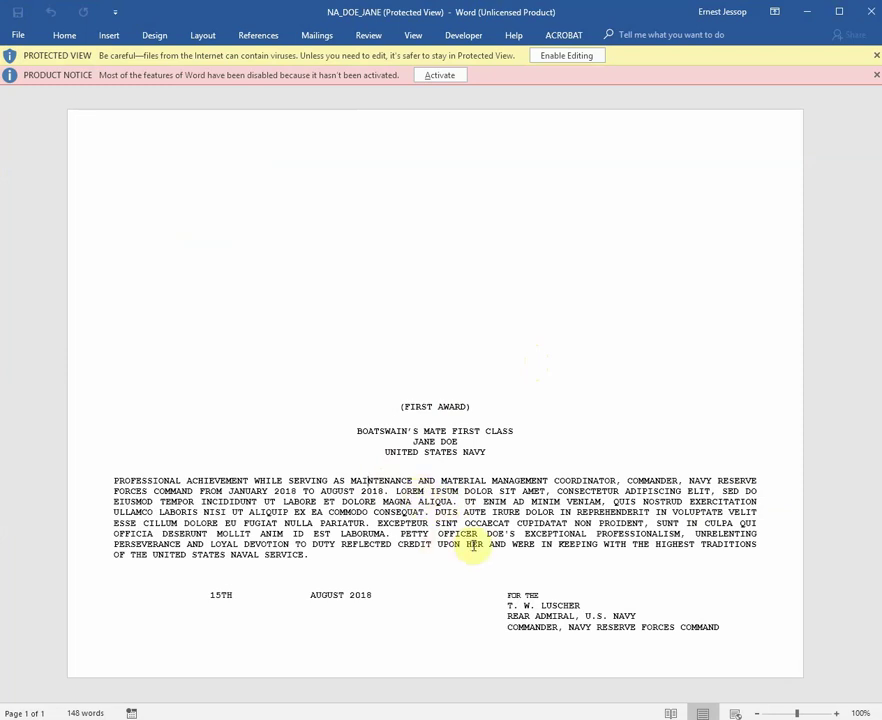
left_click(862, 14)
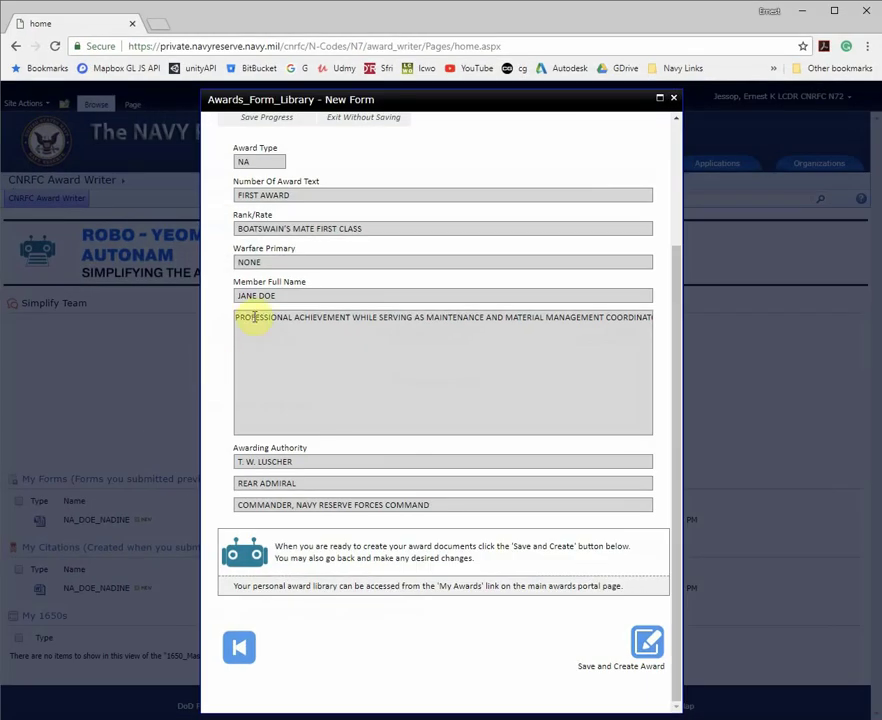
Select and deselect the citation's first line on the Review page to inspect it
left_click_drag(255, 317, 394, 331)
scroll(443, 376, "up", 2)
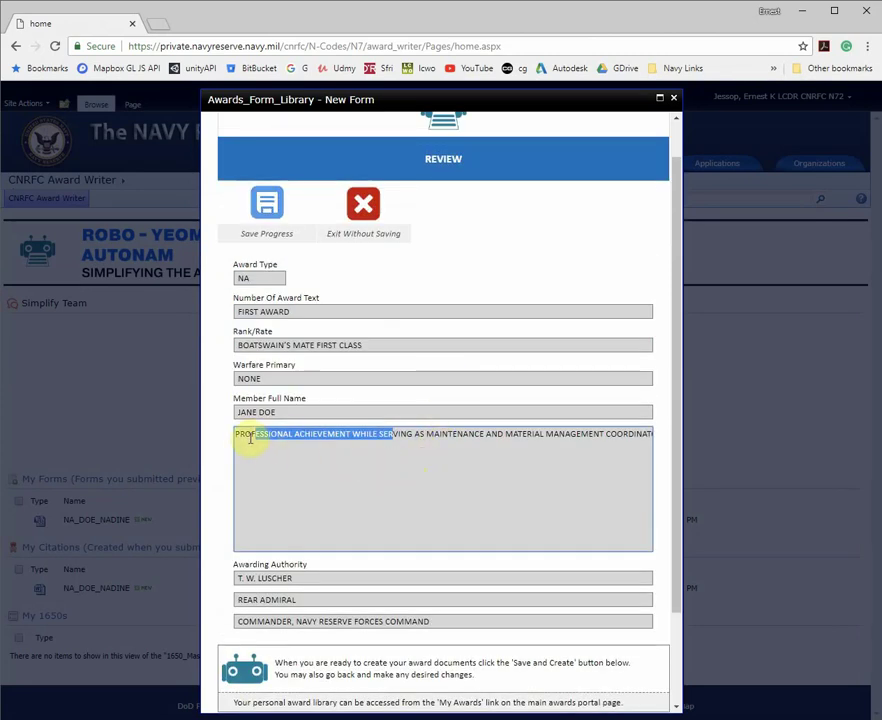
left_click_drag(243, 432, 636, 435)
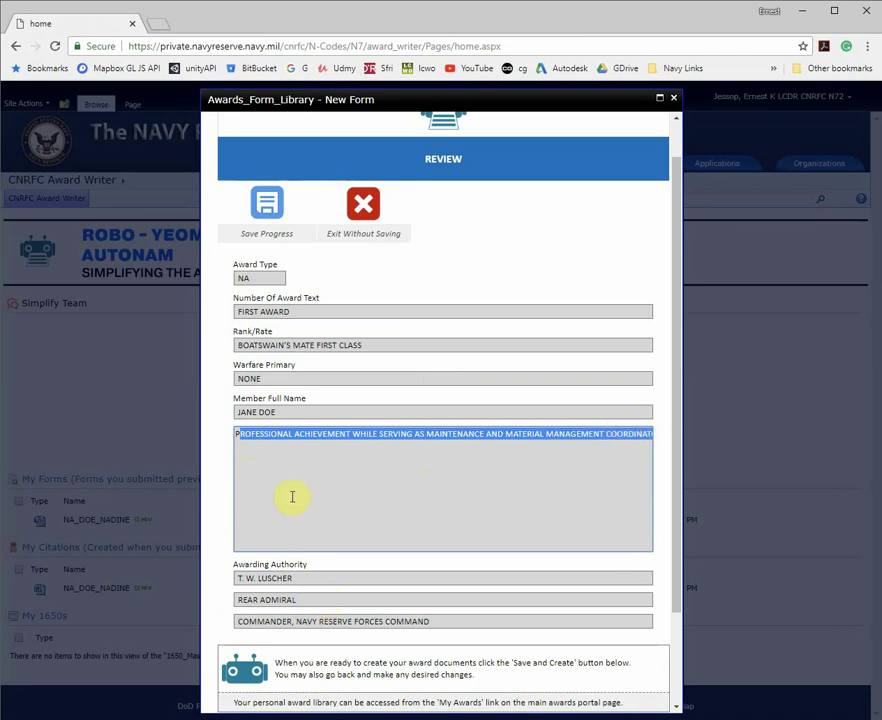
left_click(277, 436)
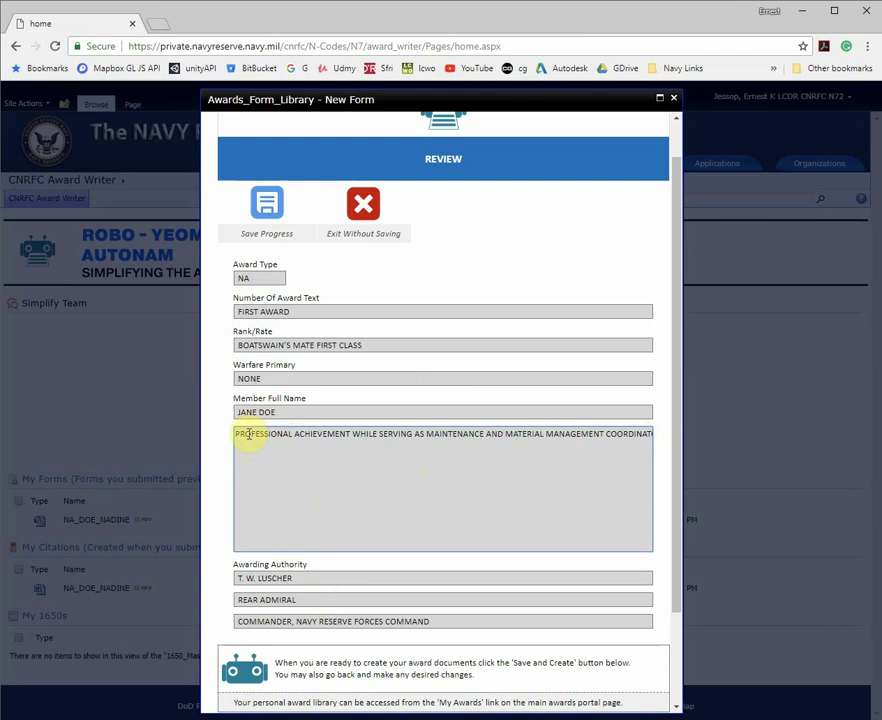
left_click_drag(242, 433, 667, 453)
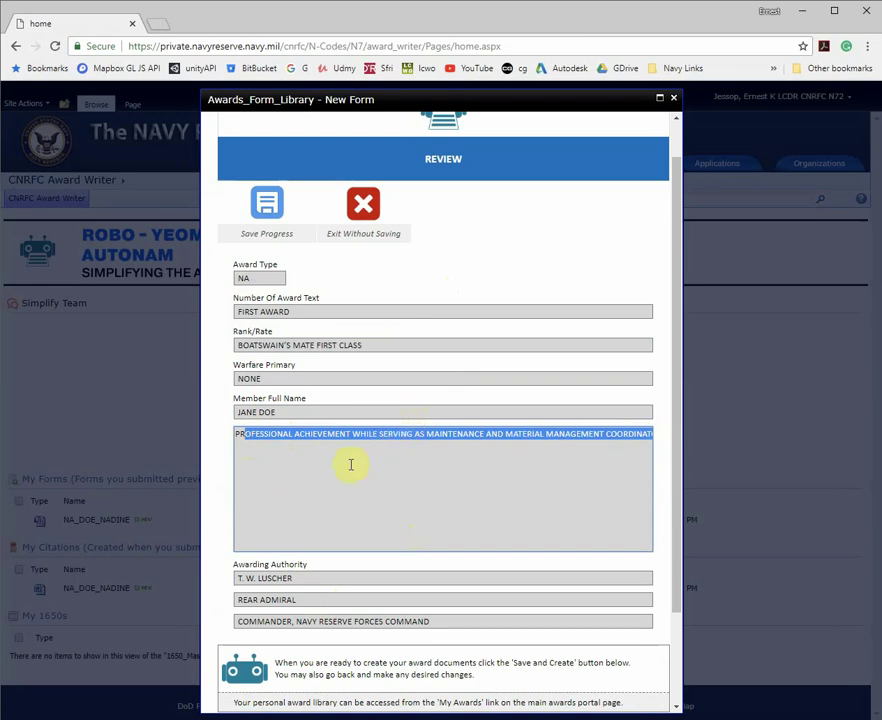
left_click(360, 433)
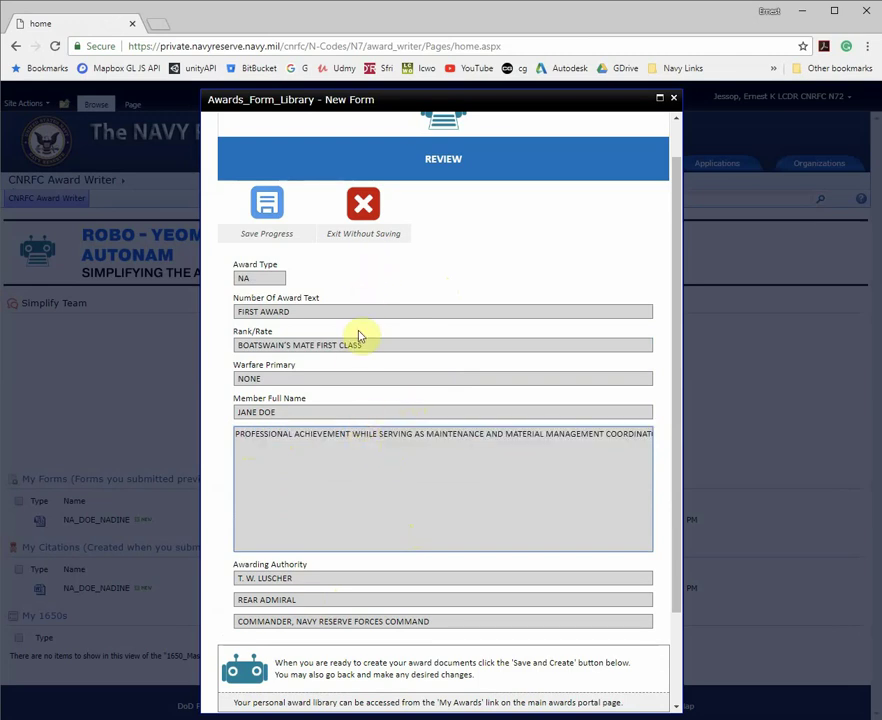